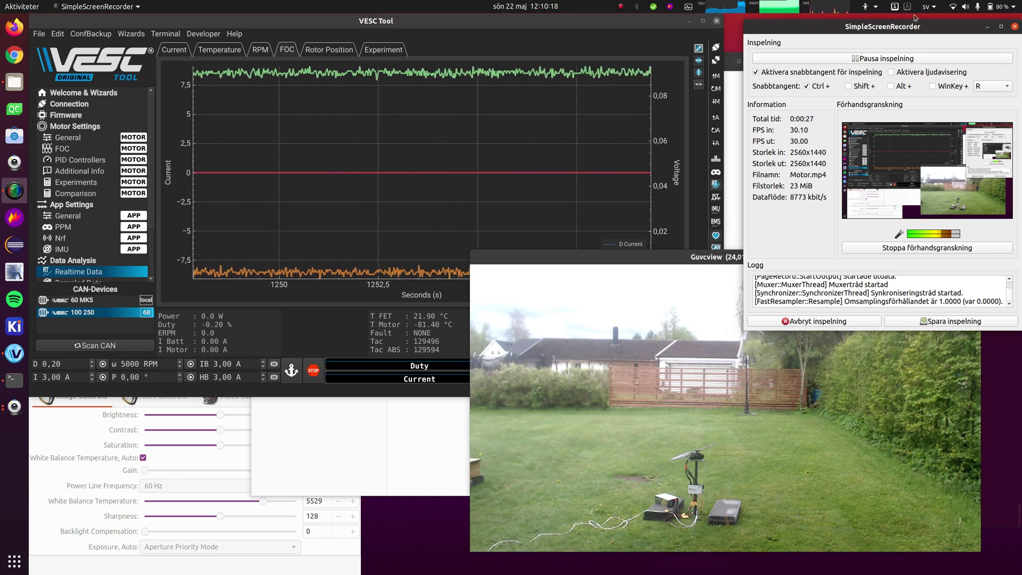
# Review the FOC General motor parameters, then record a test run's current spikes in Realtime Data.
pyautogui.click(660, 77)
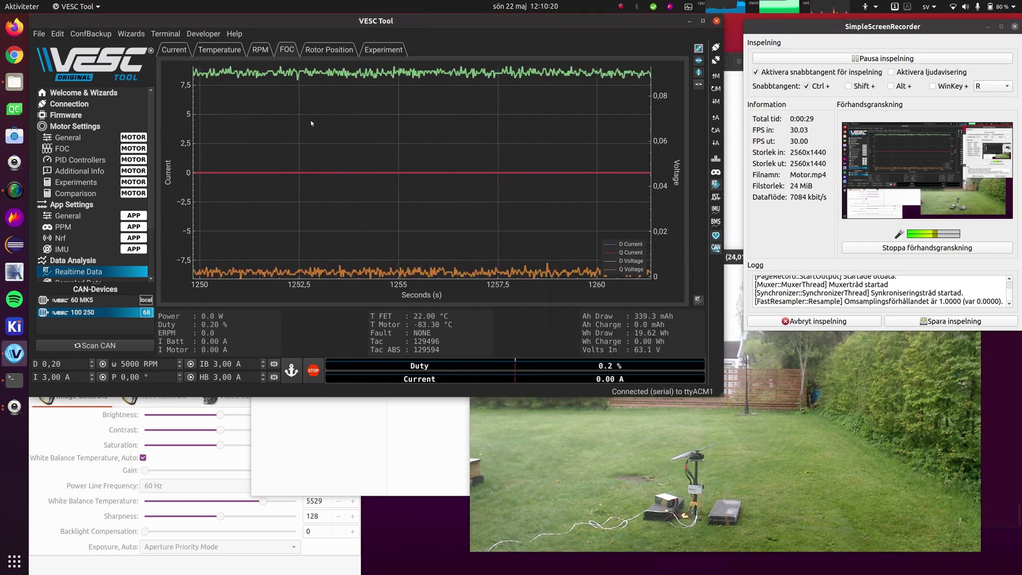
pyautogui.click(86, 151)
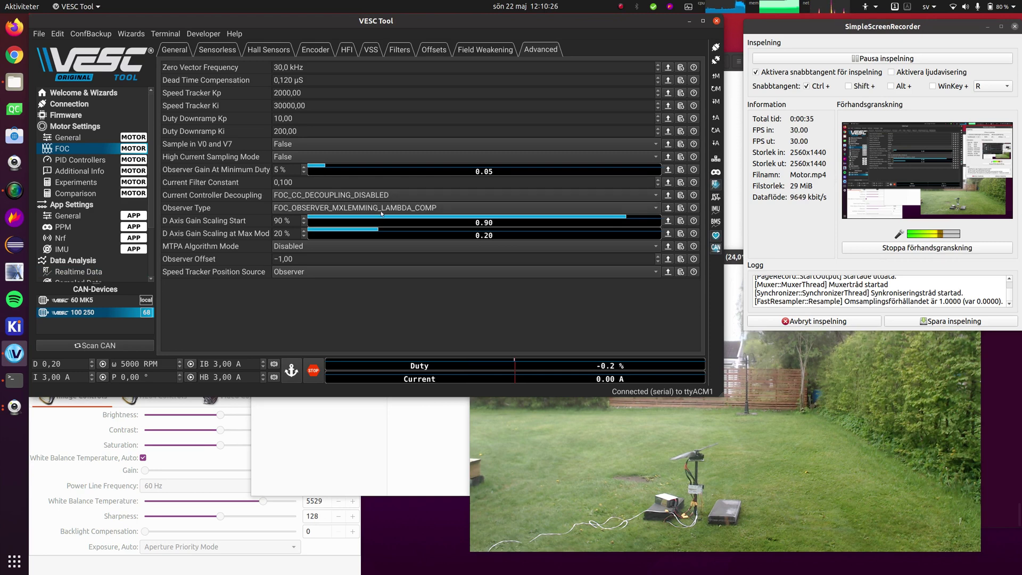
pyautogui.click(180, 50)
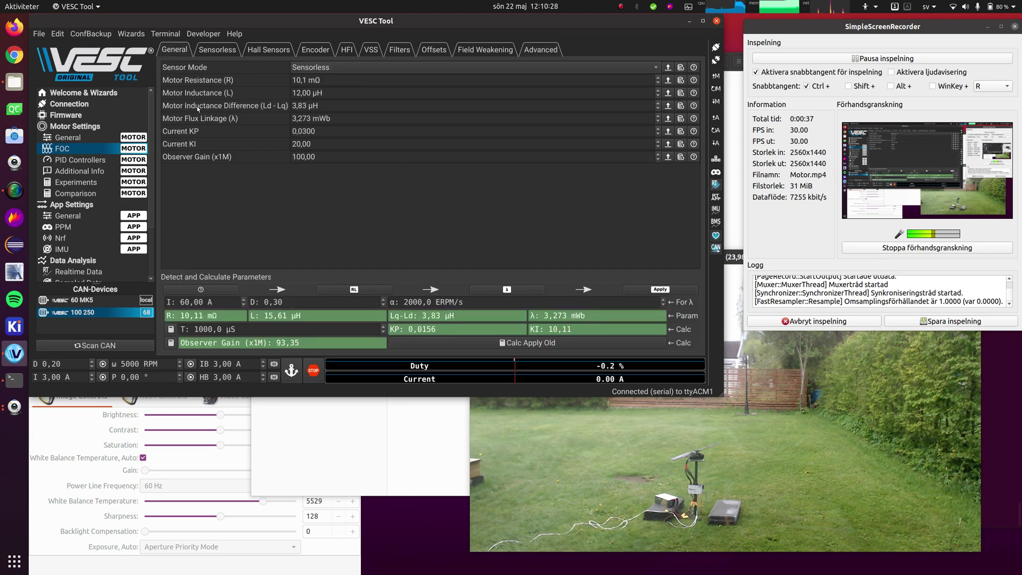
pyautogui.click(80, 274)
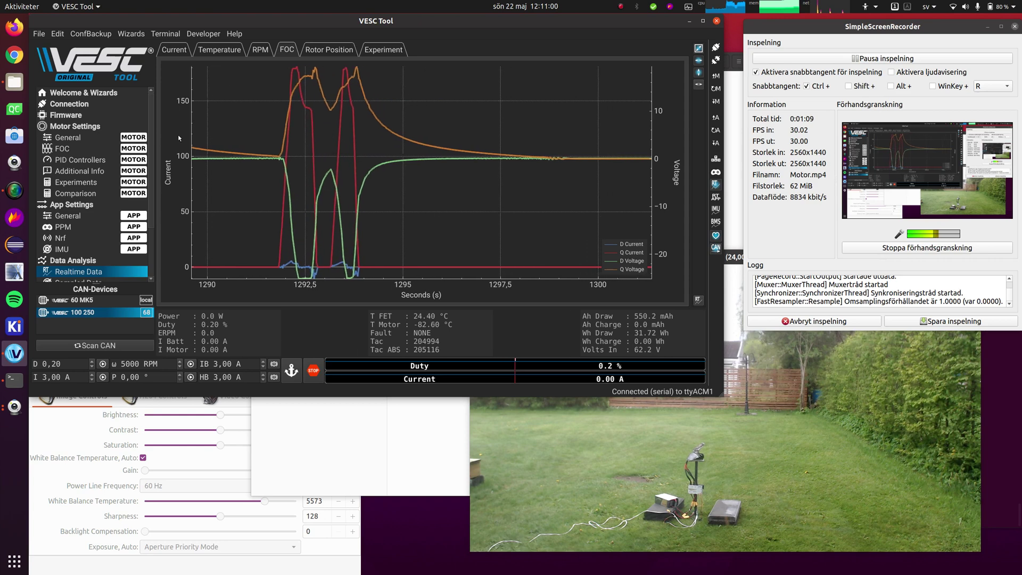
# Set Field Weakening Current Max to 50 A and record the next motor run in Realtime Data.
pyautogui.click(93, 147)
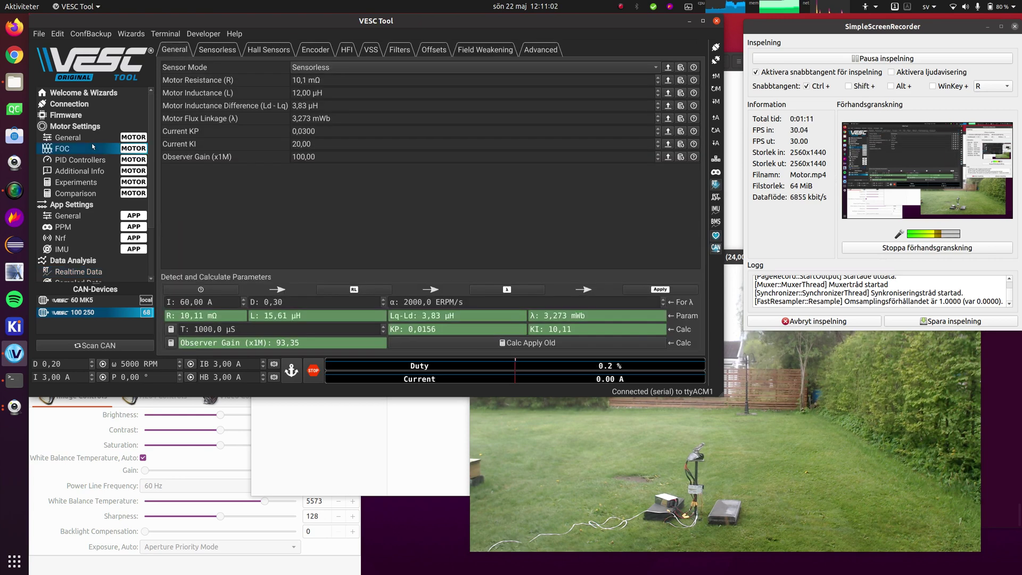
pyautogui.click(469, 51)
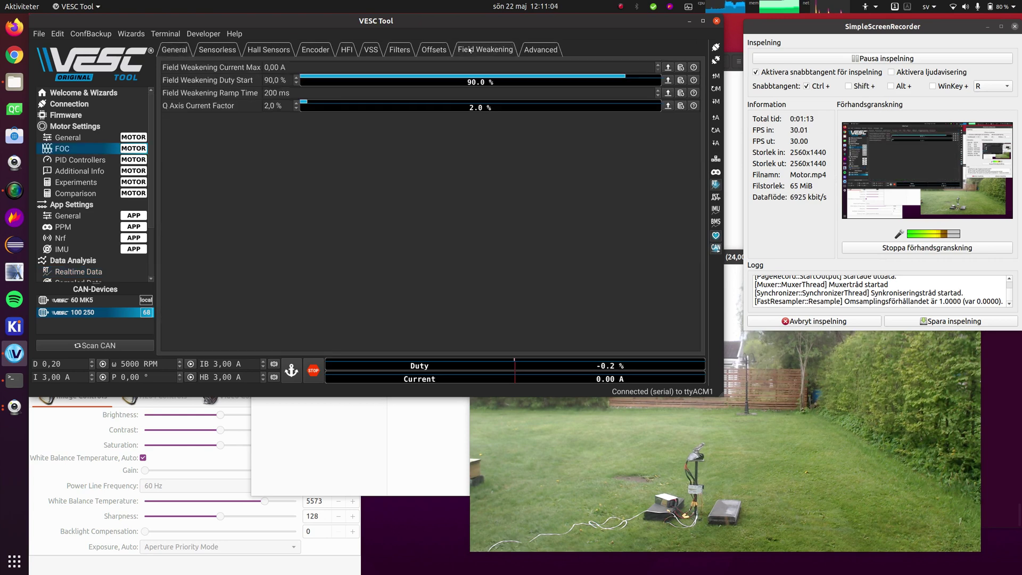
pyautogui.click(351, 64)
pyautogui.click(89, 273)
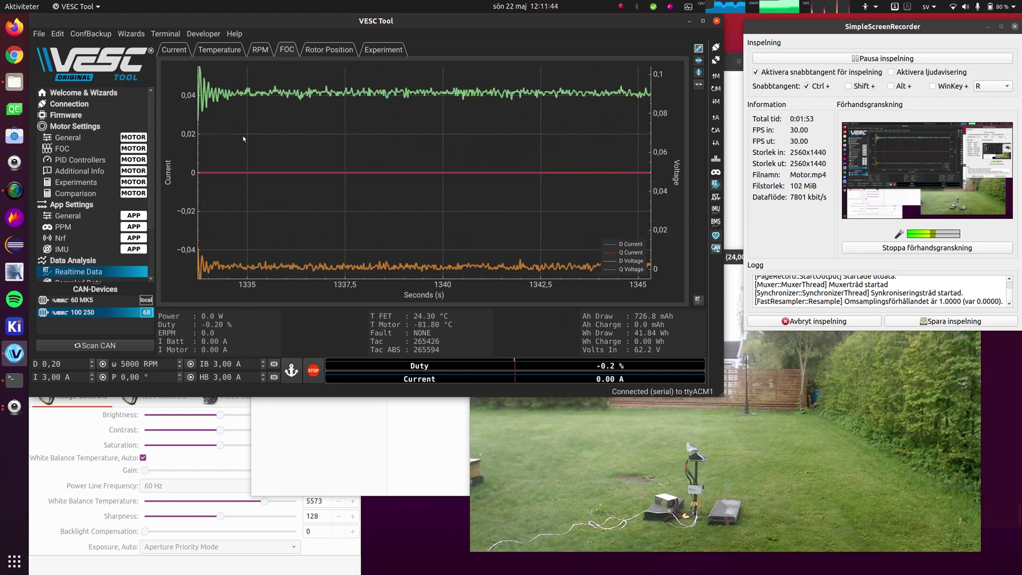
# Show the FOC General parameters: 15,0 mΩ, 7,00 µH, 2,450 mWb, detection 20 A and 500 µS.
pyautogui.click(109, 149)
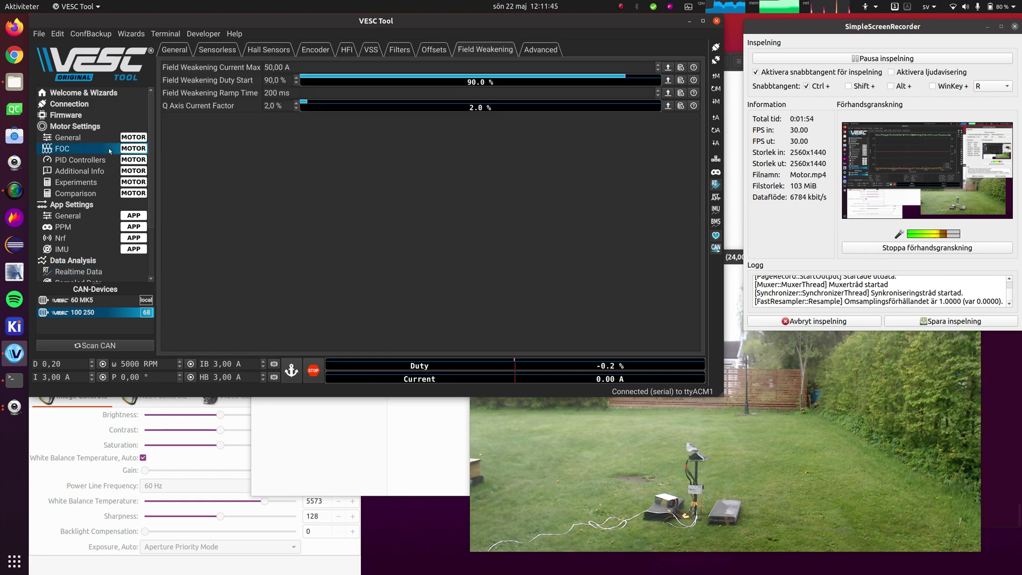
pyautogui.click(164, 53)
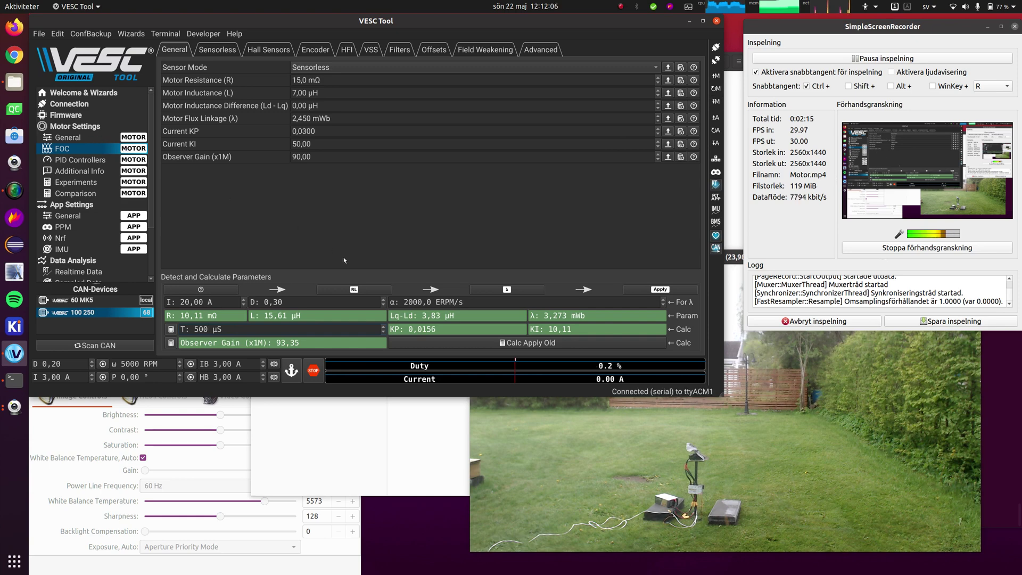
# Remeasure resistance/inductance and flux linkage (10,6 mΩ, 3,206 mWb), then watch a test run live.
pyautogui.click(357, 292)
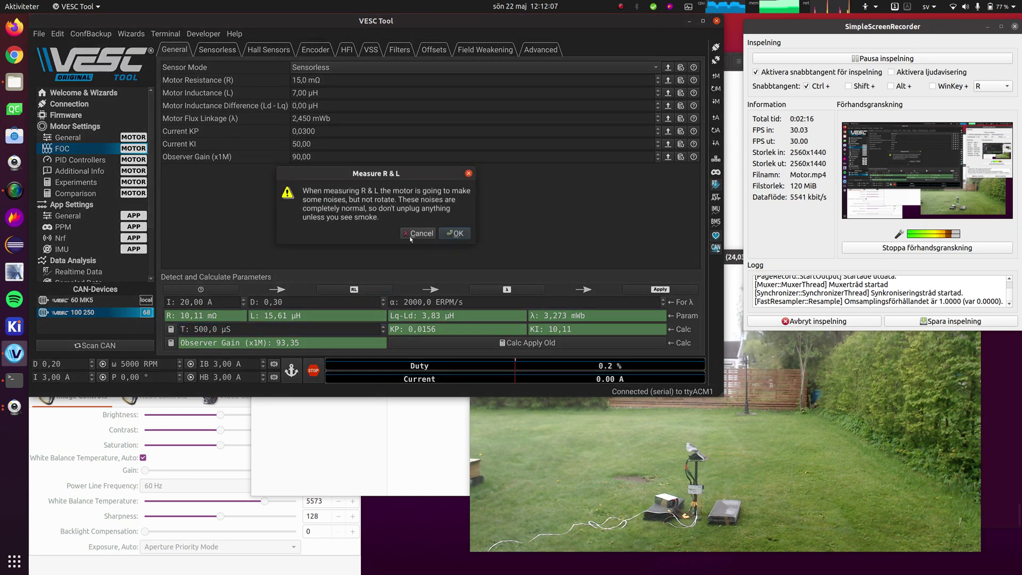
pyautogui.click(457, 233)
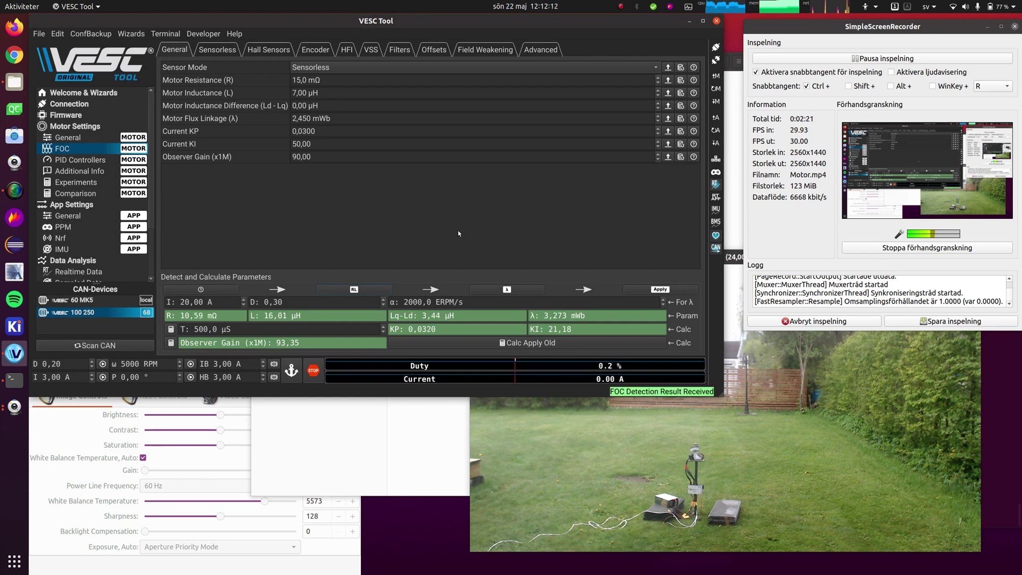
pyautogui.click(531, 288)
pyautogui.click(459, 228)
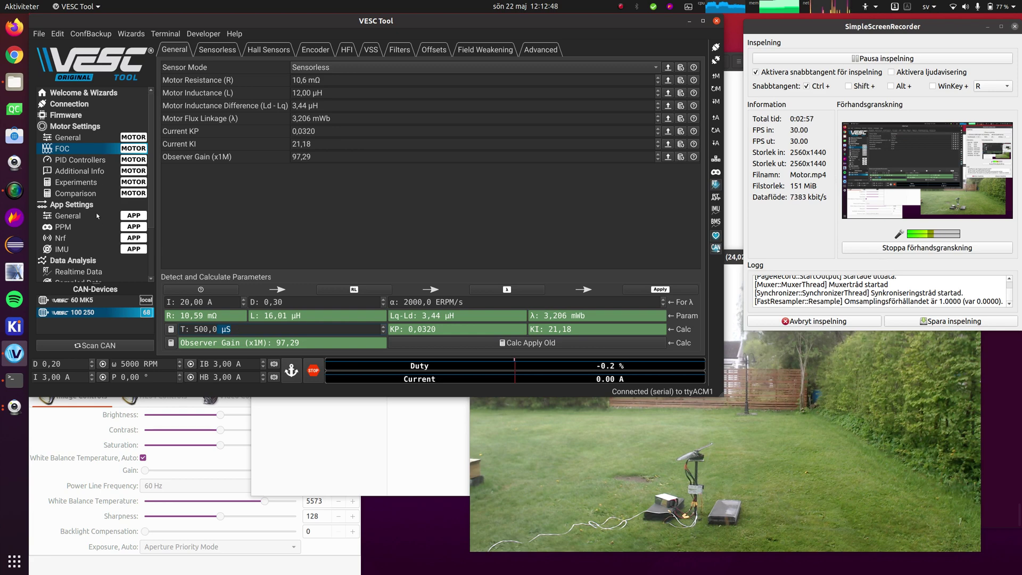
pyautogui.click(84, 272)
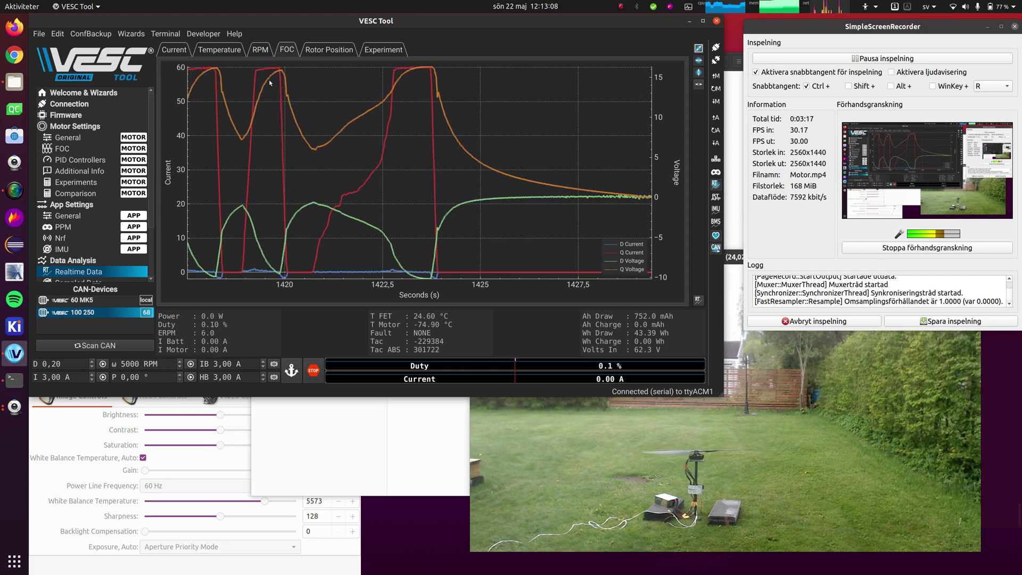
# Show the motor current limits page with Motor Current Max at 180 A.
pyautogui.click(95, 140)
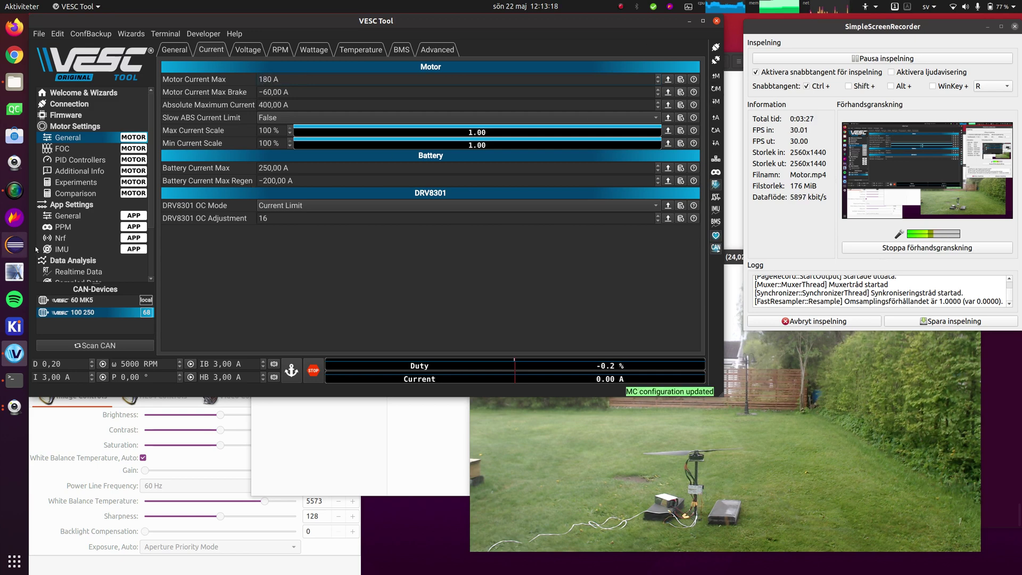
pyautogui.click(79, 272)
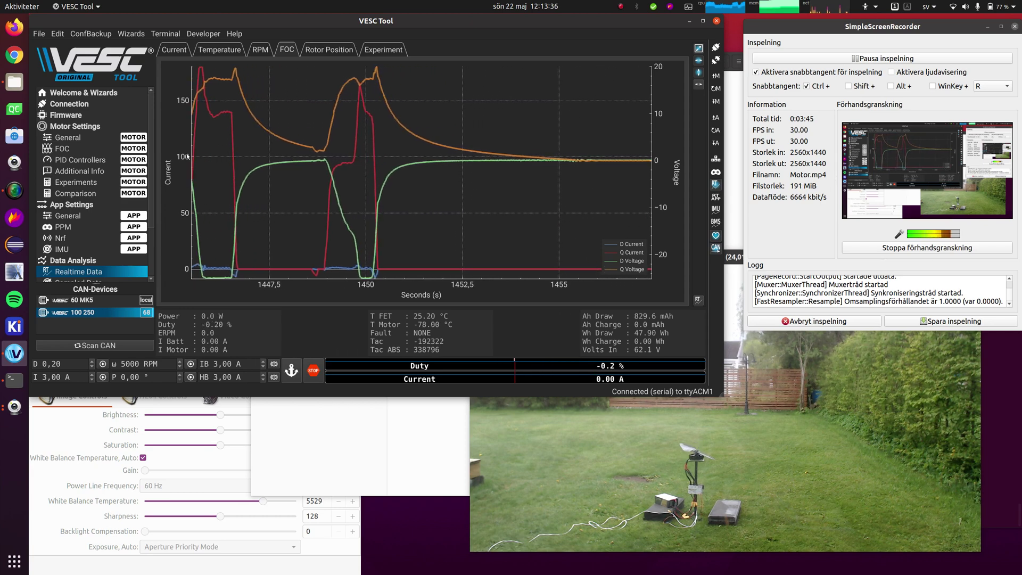
pyautogui.click(98, 139)
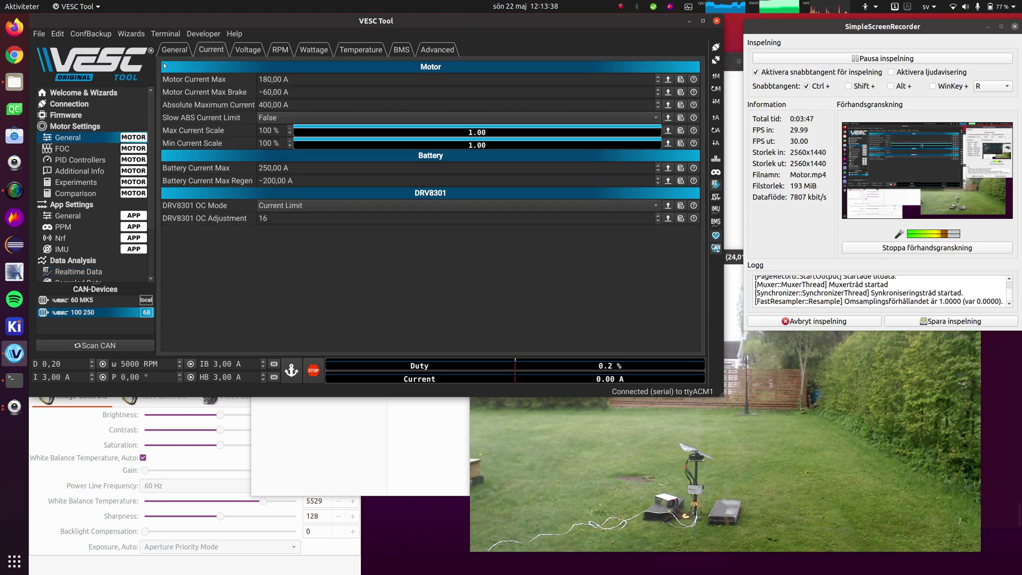
# Set Invert Motor Direction to True and record the next run in Realtime Data.
pyautogui.click(177, 50)
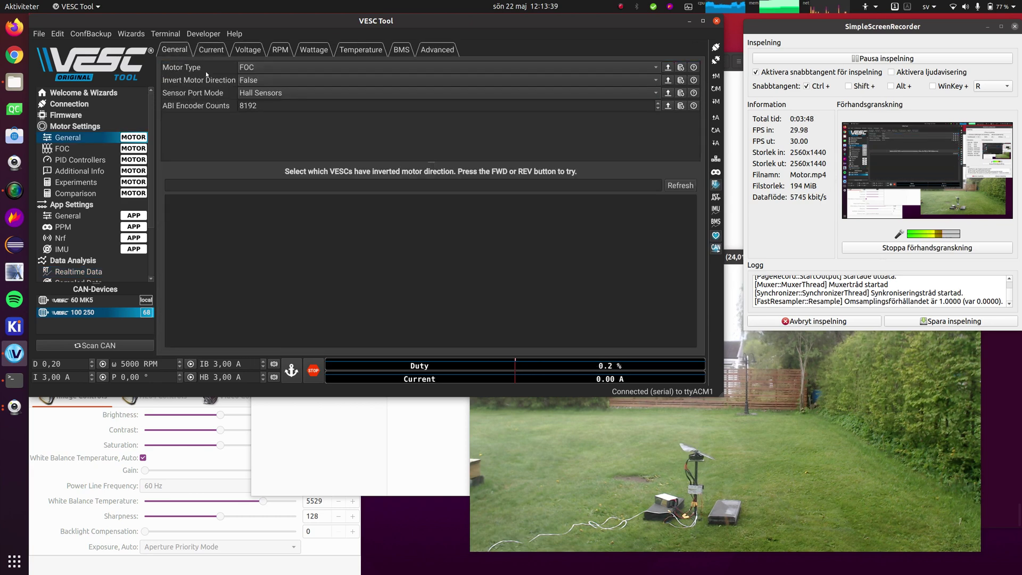
pyautogui.click(263, 79)
pyautogui.click(268, 90)
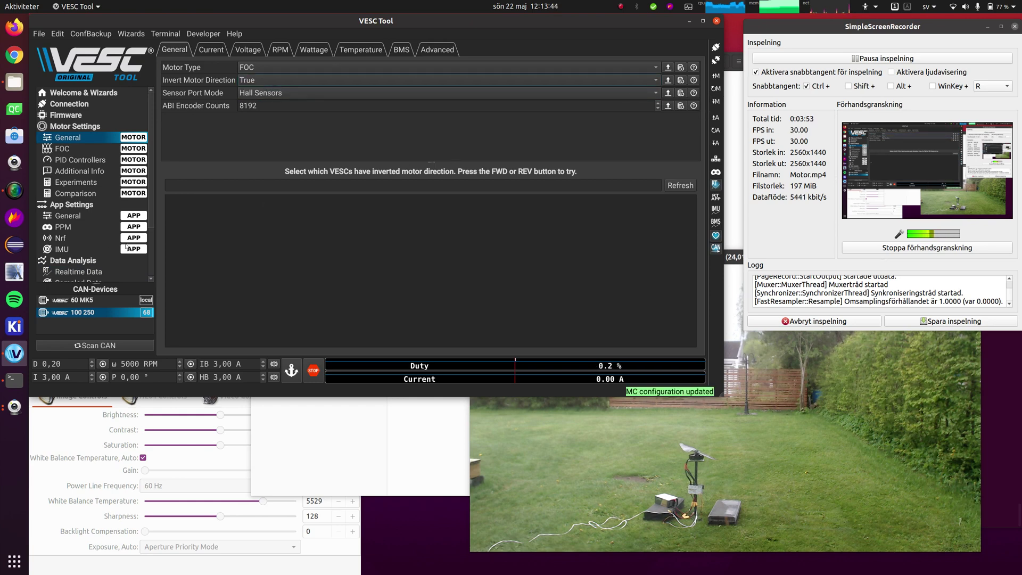
pyautogui.click(89, 272)
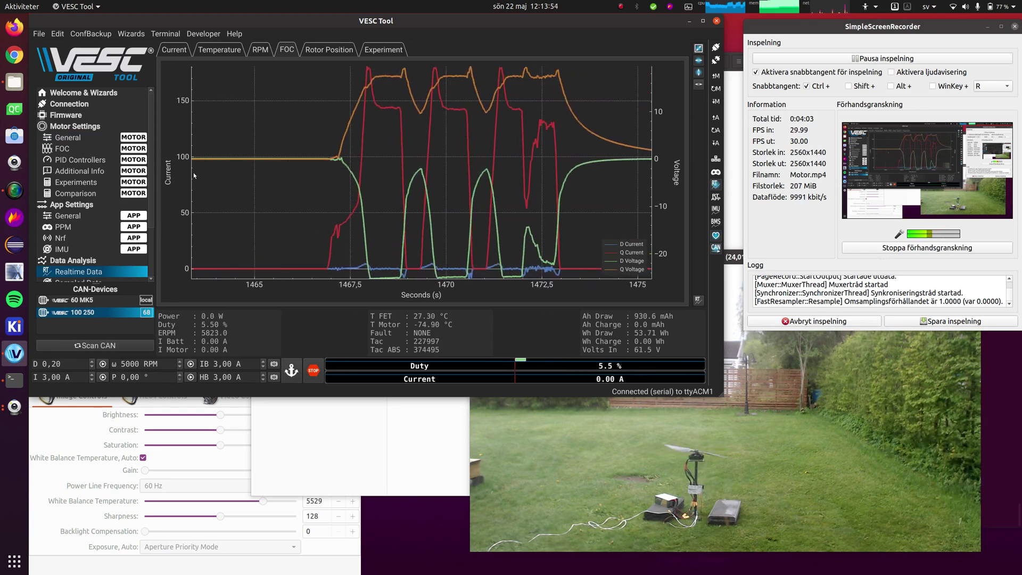
# Show the FOC Field Weakening settings, where Field Weakening Current Max reads 0,00 A.
pyautogui.click(84, 151)
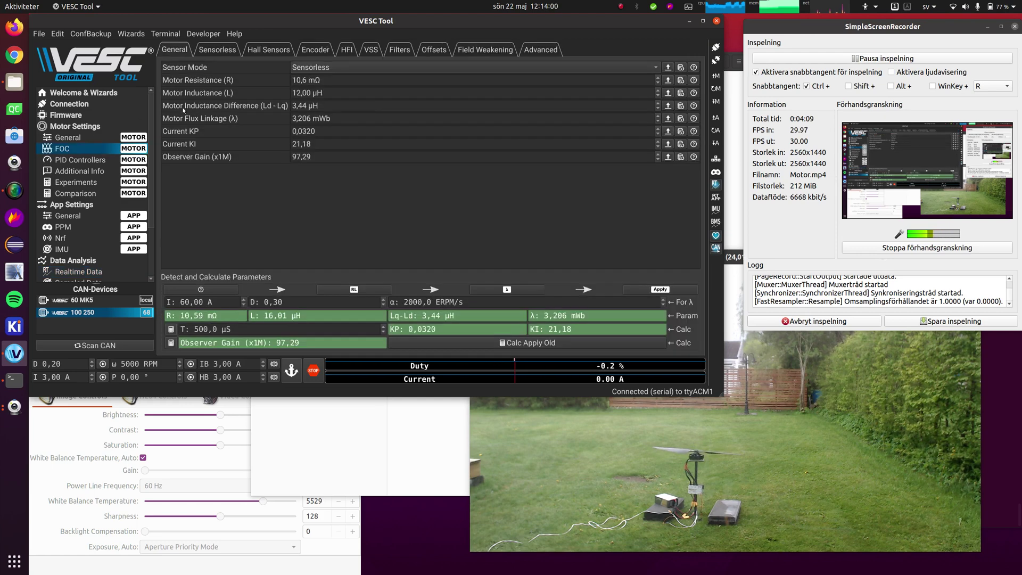
pyautogui.click(485, 49)
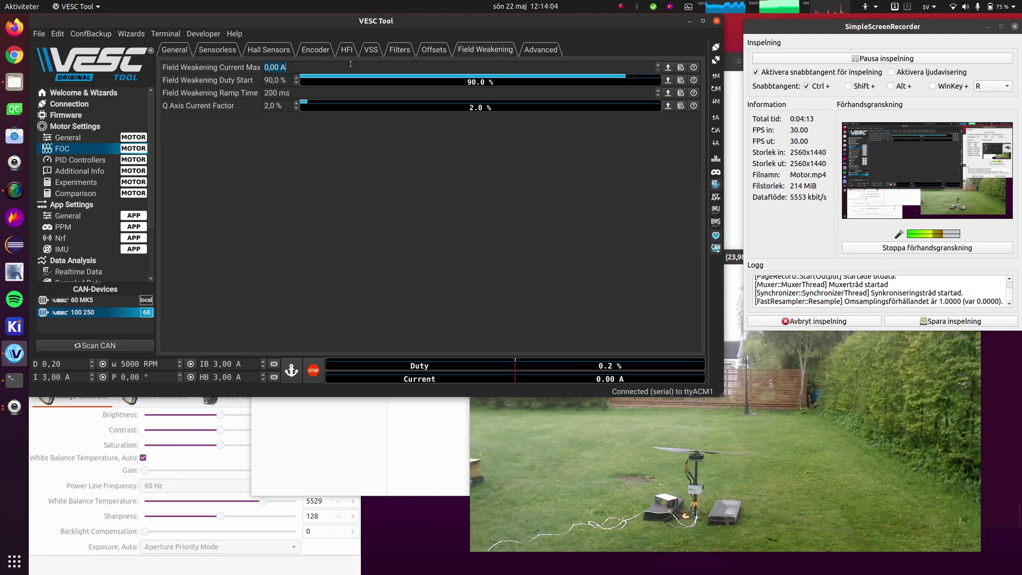
# Write the 50 A field weakening limit to the controller and view the live plots.
pyautogui.click(716, 101)
pyautogui.press('Escape')
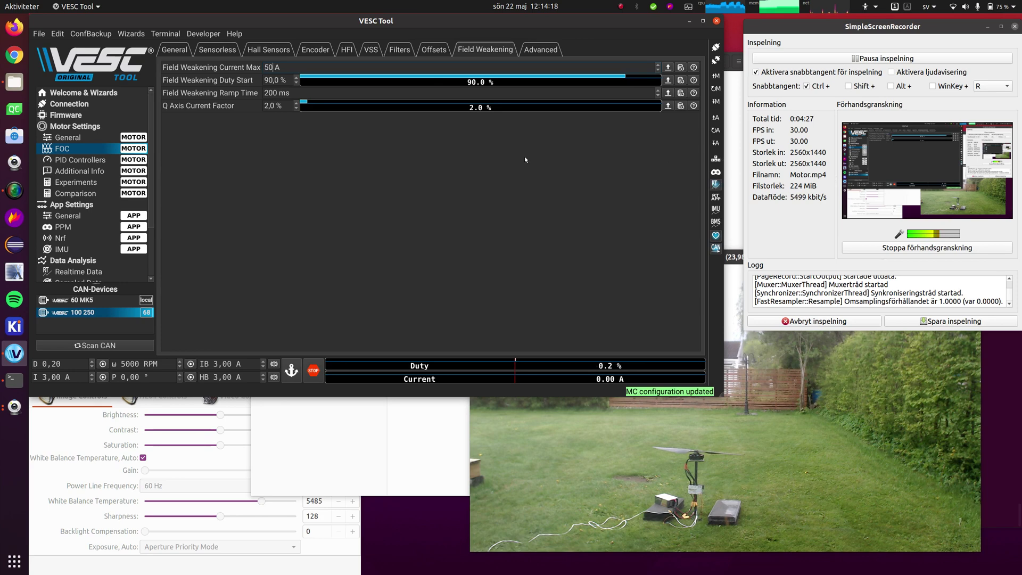
pyautogui.click(78, 271)
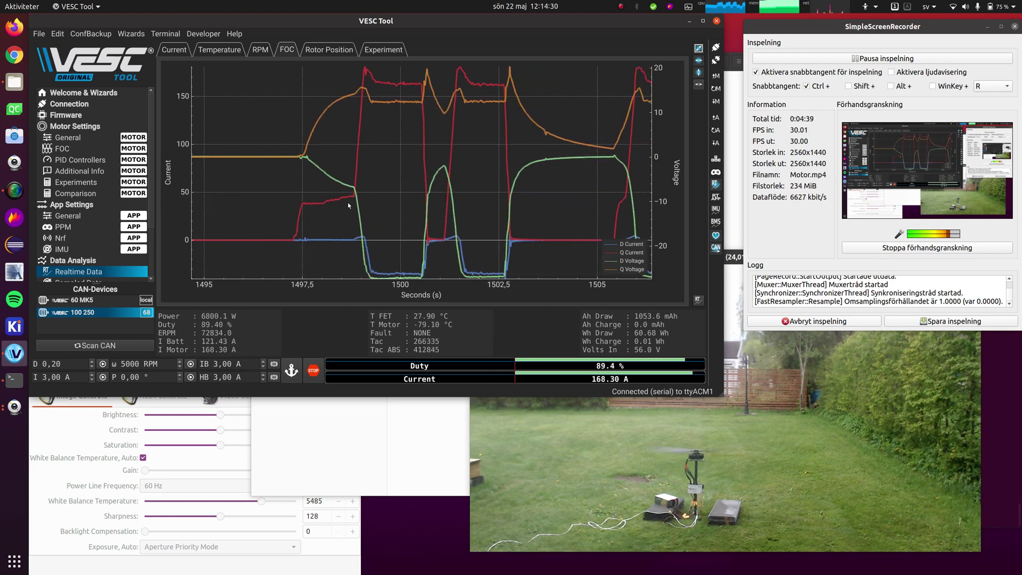
pyautogui.click(256, 51)
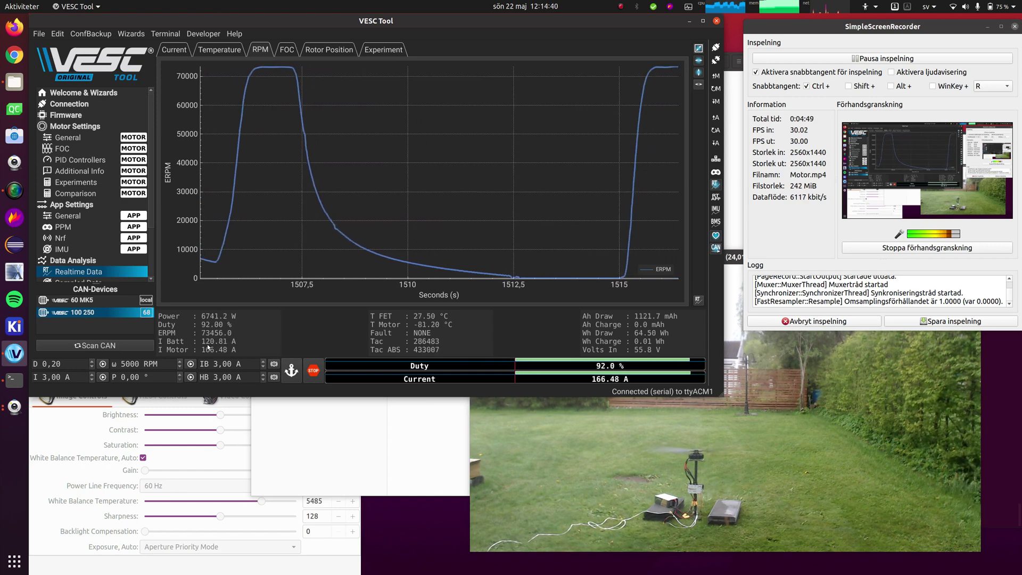
pyautogui.click(92, 148)
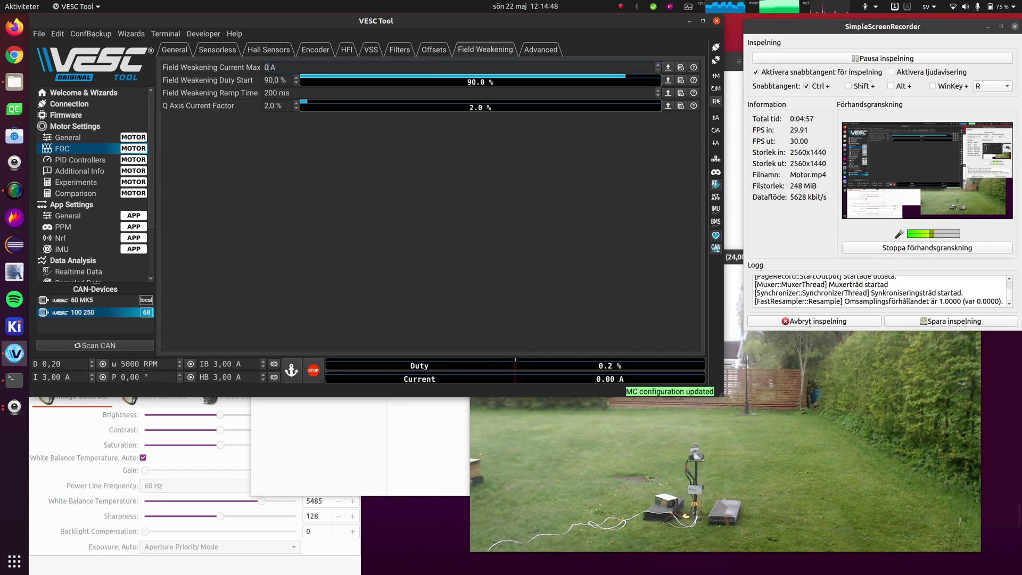
# Record a field-weakening-off run near 70000 ERPM on the RPM plot.
pyautogui.click(77, 272)
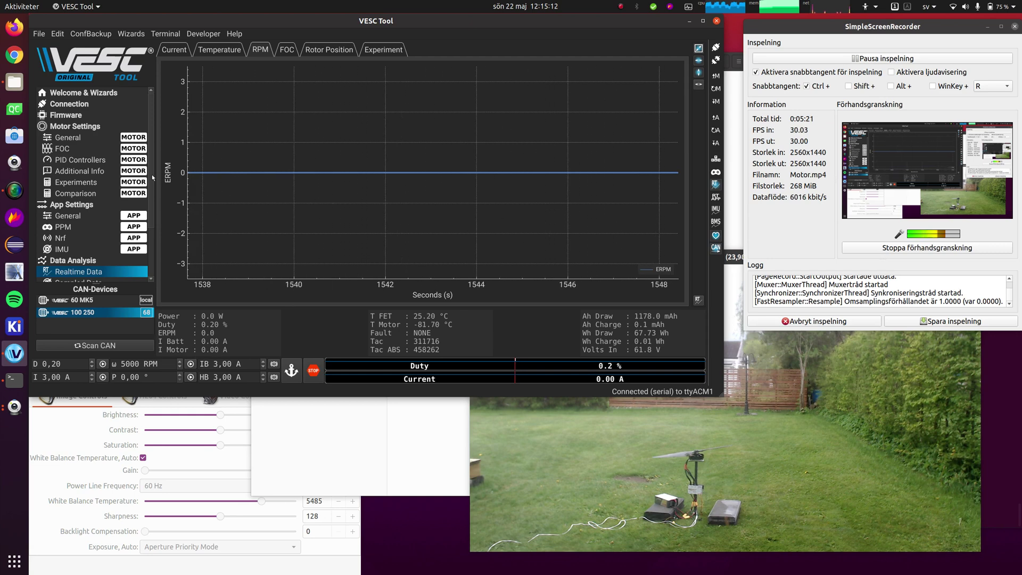
pyautogui.click(95, 149)
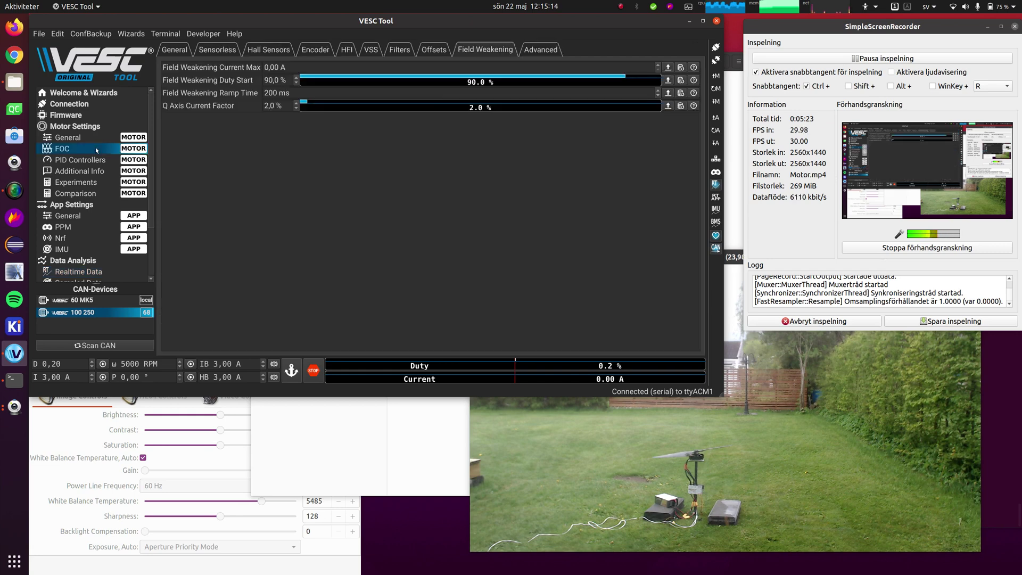
# Recalculate Current KP and KI from the 1000 µs time constant.
pyautogui.click(164, 51)
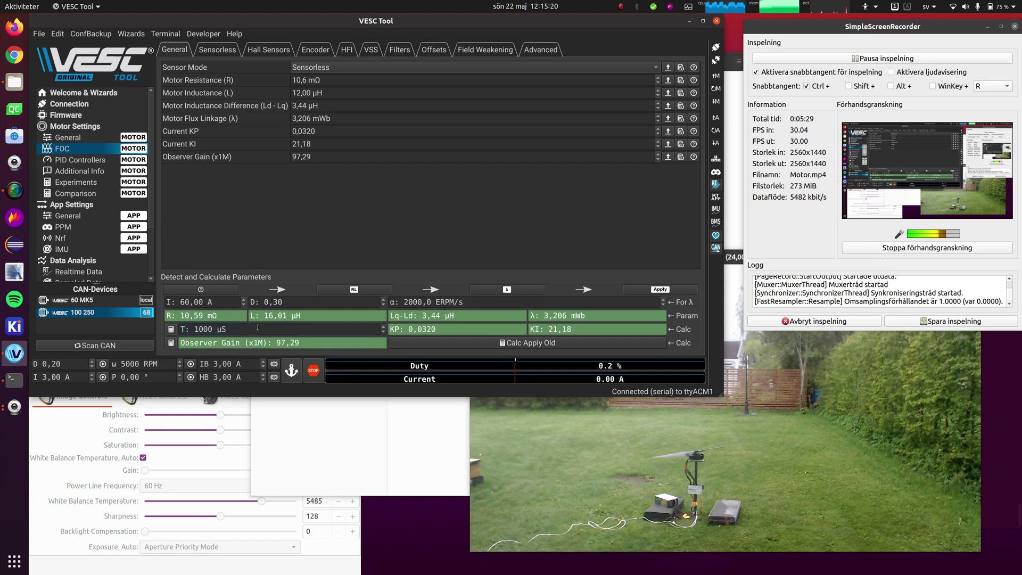
pyautogui.click(527, 344)
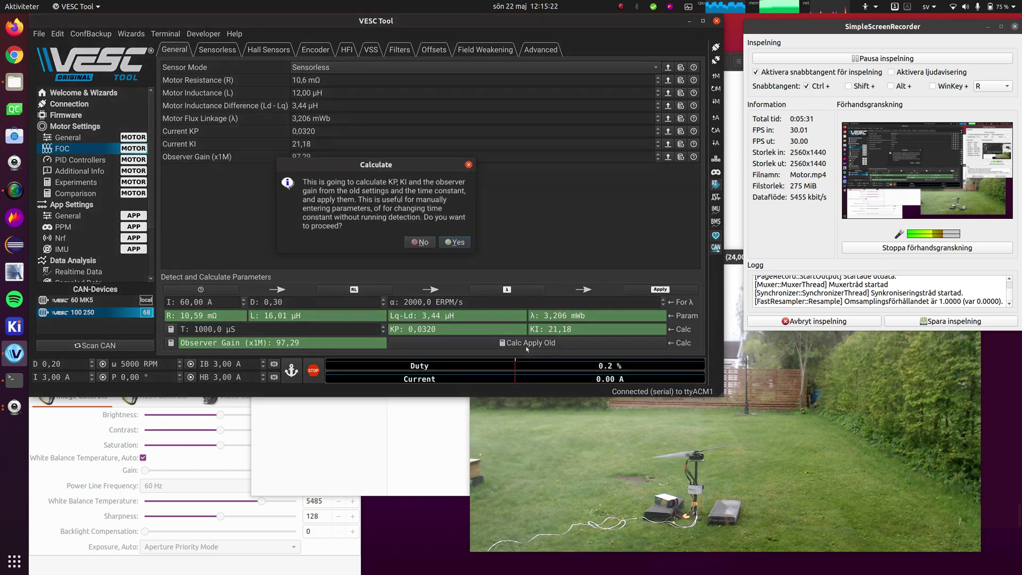
pyautogui.click(453, 249)
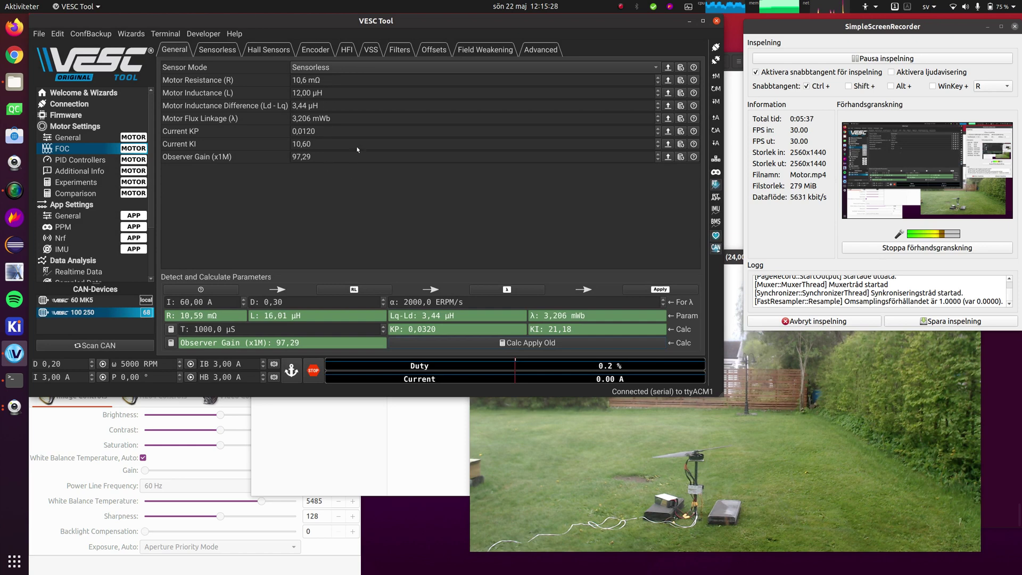
# Write the motor configuration and recalculate again, giving KP 0,0120 and KI 10,60.
pyautogui.click(717, 102)
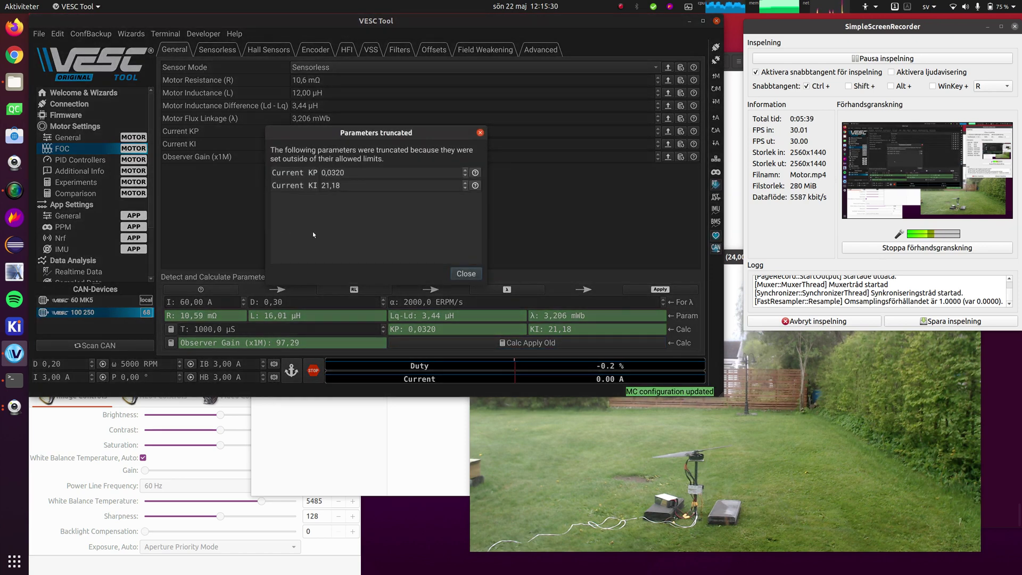
pyautogui.press('Return')
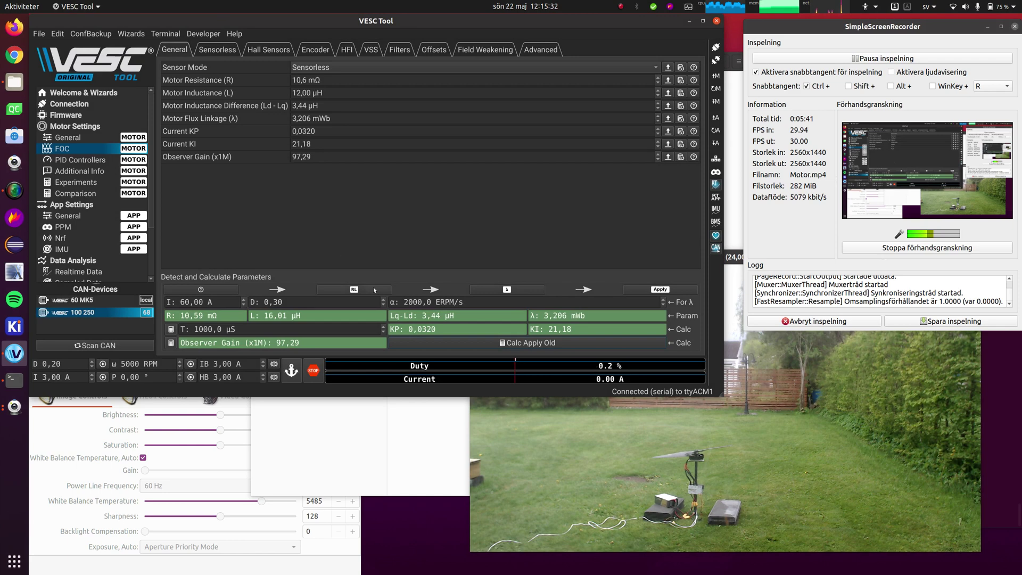
pyautogui.click(467, 341)
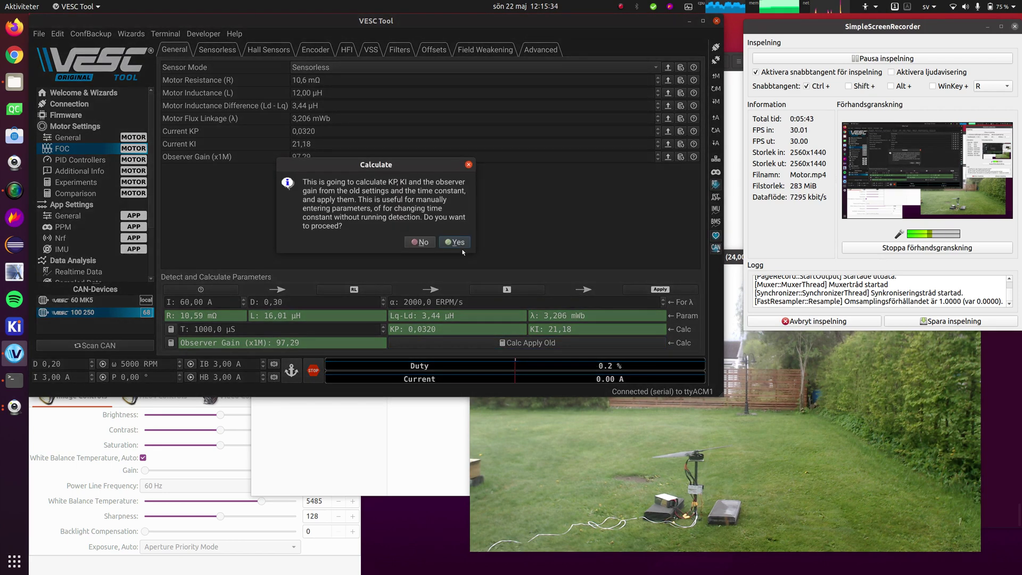
pyautogui.click(457, 242)
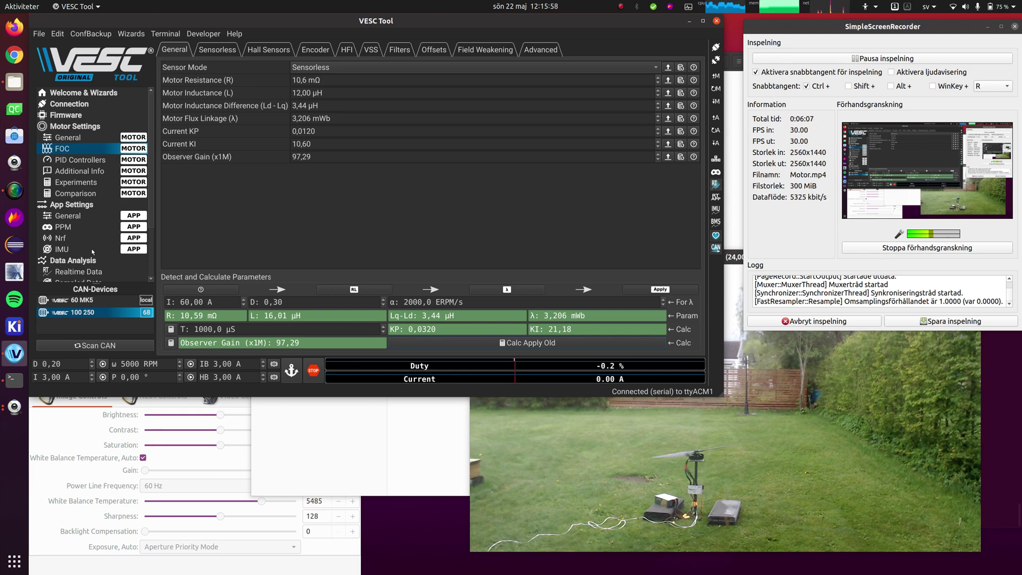
# View the latest run's D/Q currents and voltages on the FOC realtime plot.
pyautogui.click(97, 273)
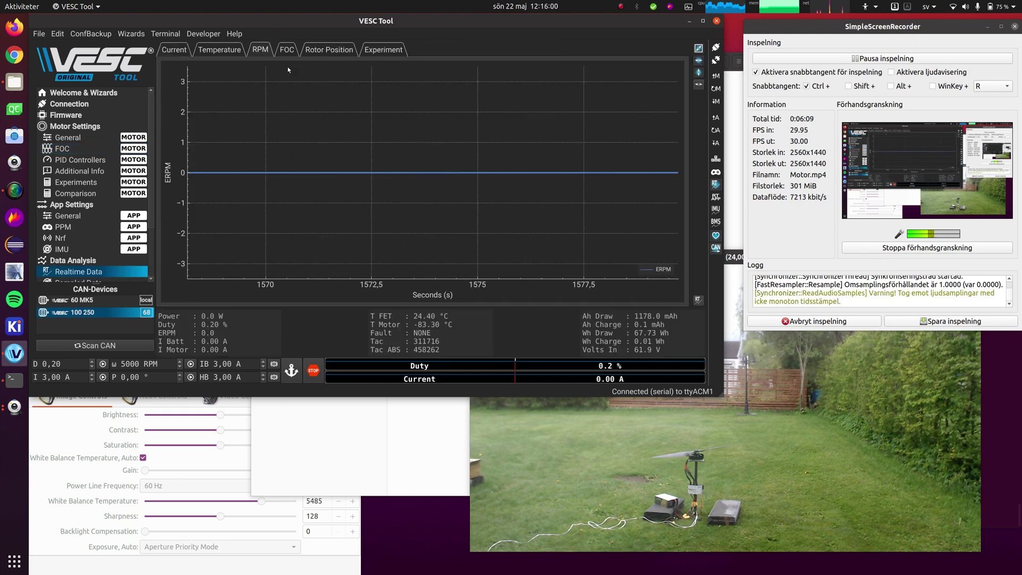
pyautogui.click(288, 49)
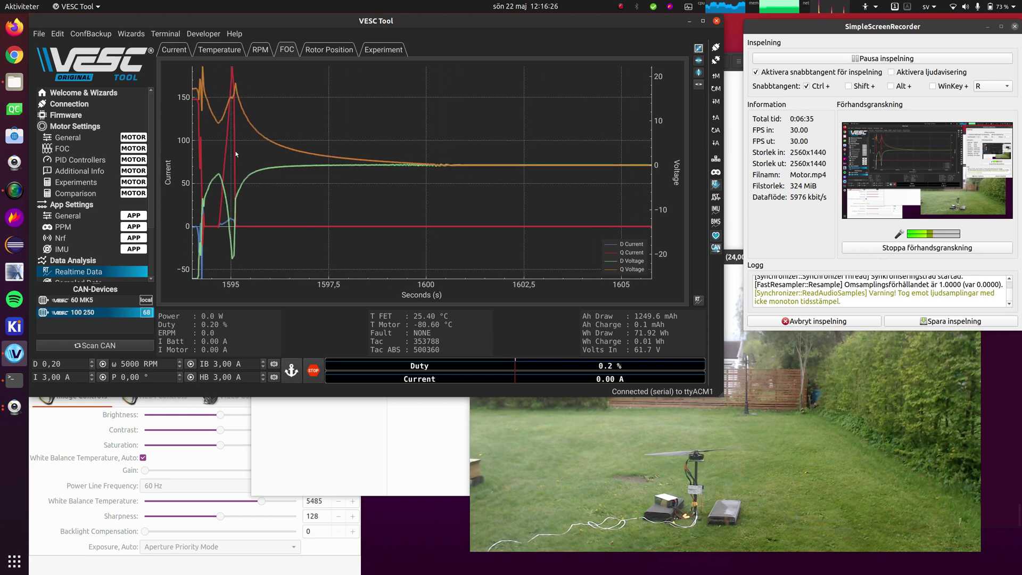
pyautogui.click(94, 152)
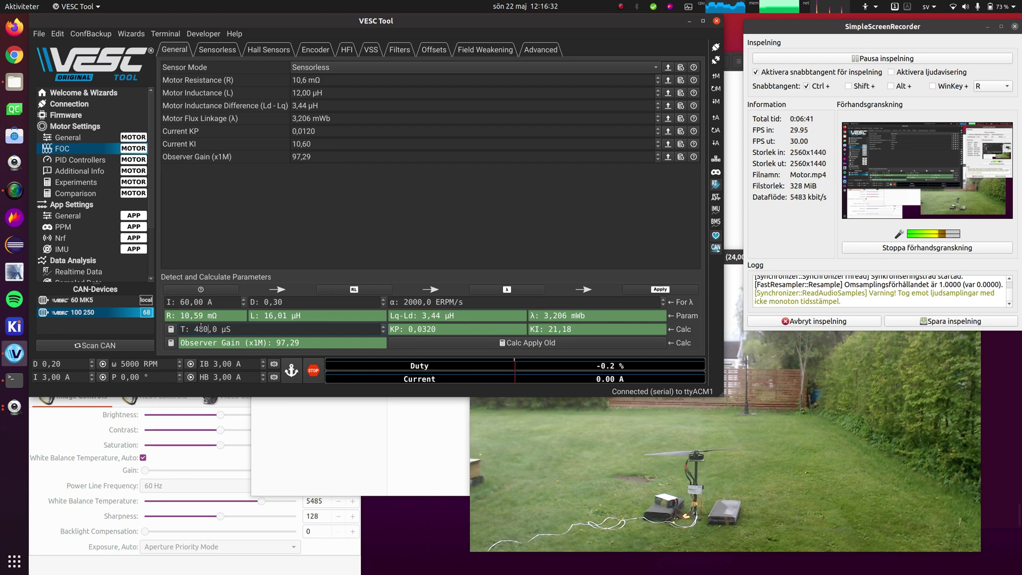
# Recalculate the current gains for a 400 µs time constant, giving KP 0,0300 and KI 26,50.
pyautogui.click(573, 346)
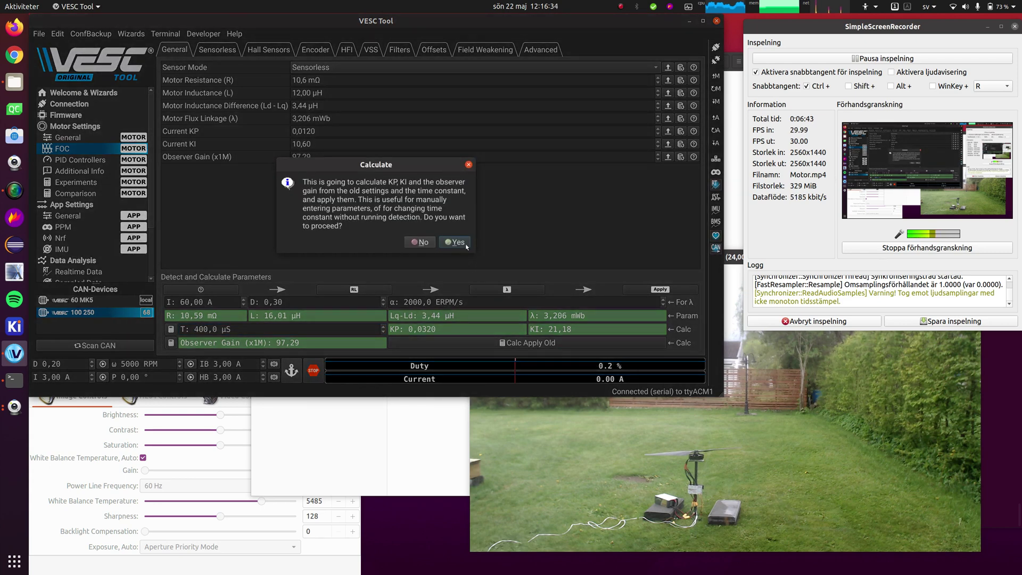
pyautogui.click(459, 238)
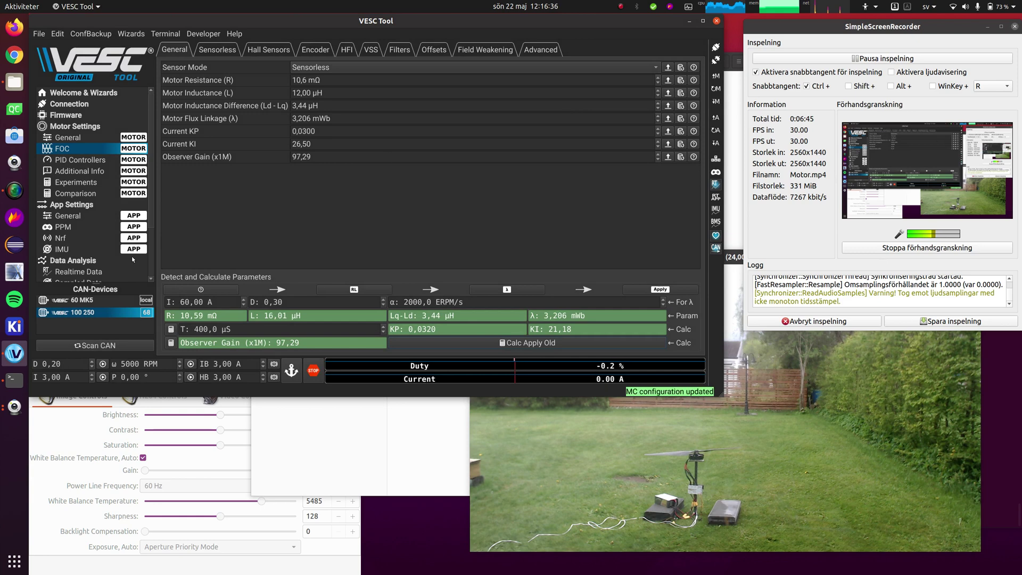
pyautogui.click(130, 272)
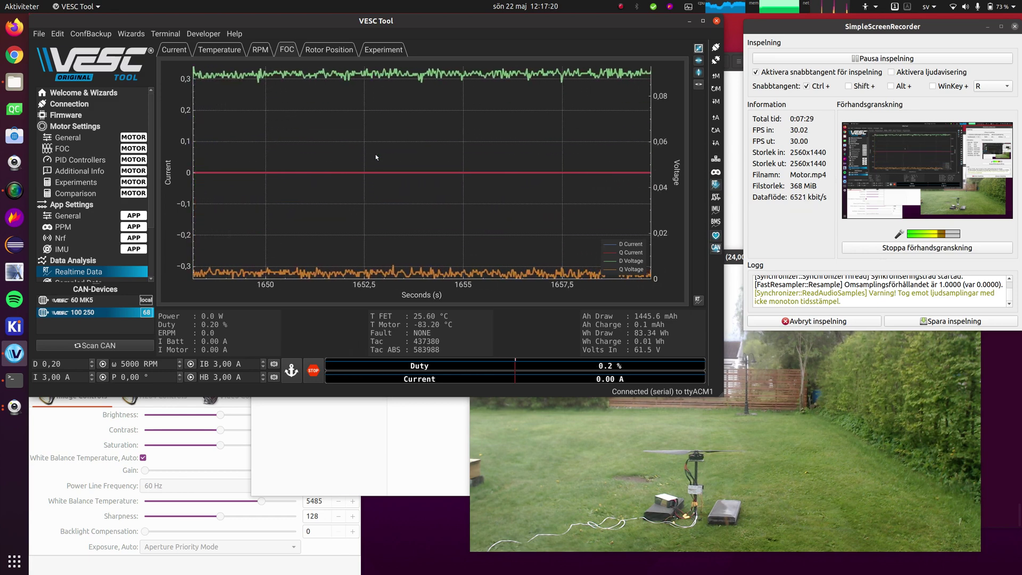
# Return to the FOC General settings page showing KP 0,0300 and KI 26,50.
pyautogui.click(86, 151)
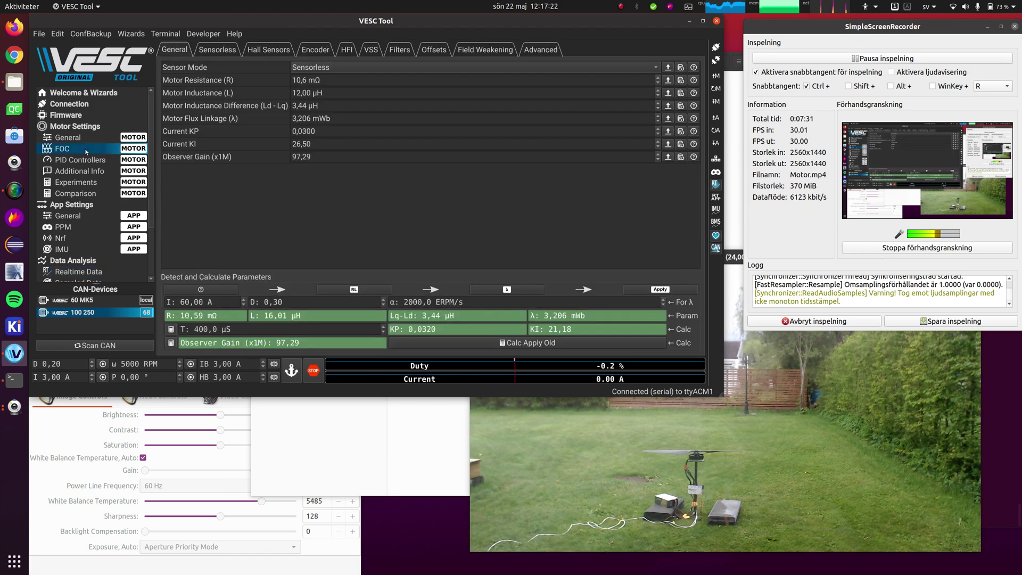